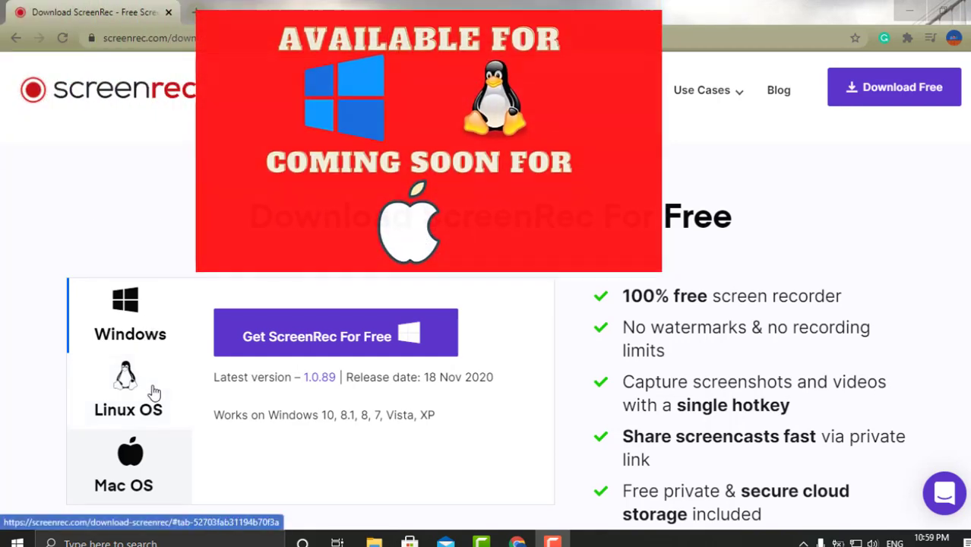
Confirm on the Mac OS tab that ScreenRec for Mac is coming soon, then minimize Chrome.
left_click(160, 480)
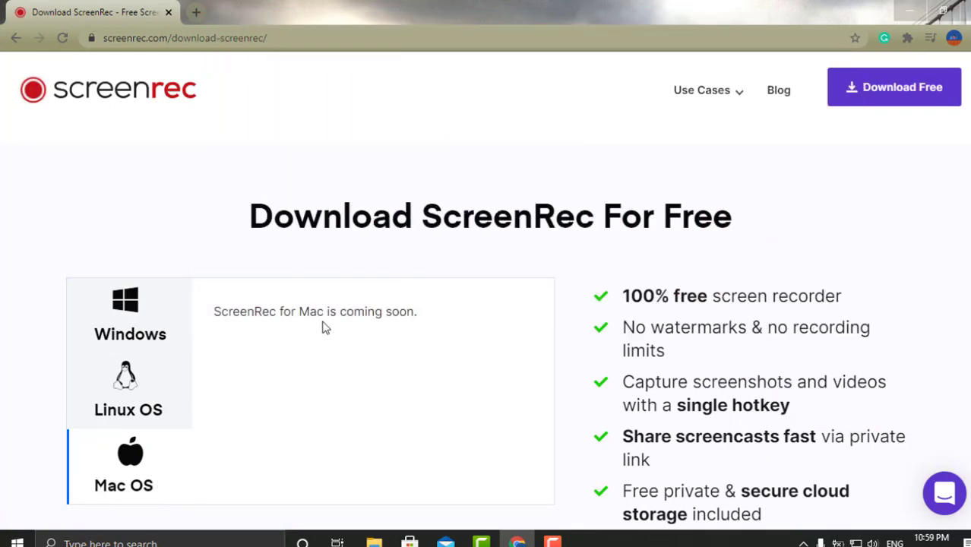
scroll(888, 150, "down", 2)
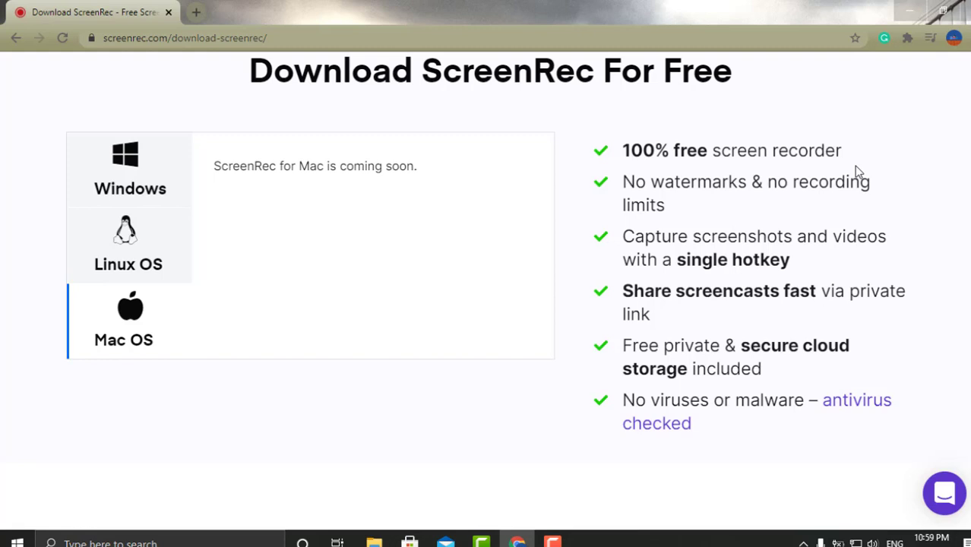
scroll(857, 171, "up", 3)
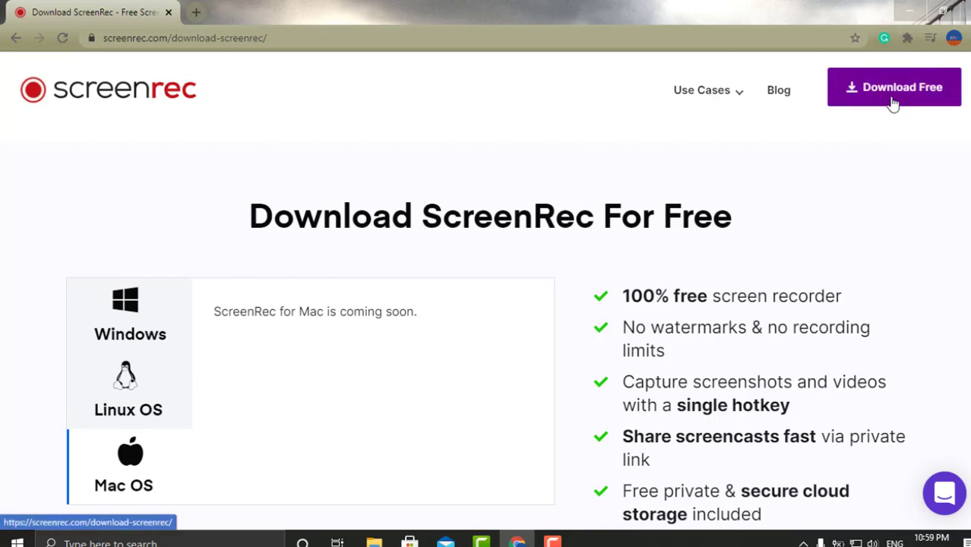
left_click(909, 16)
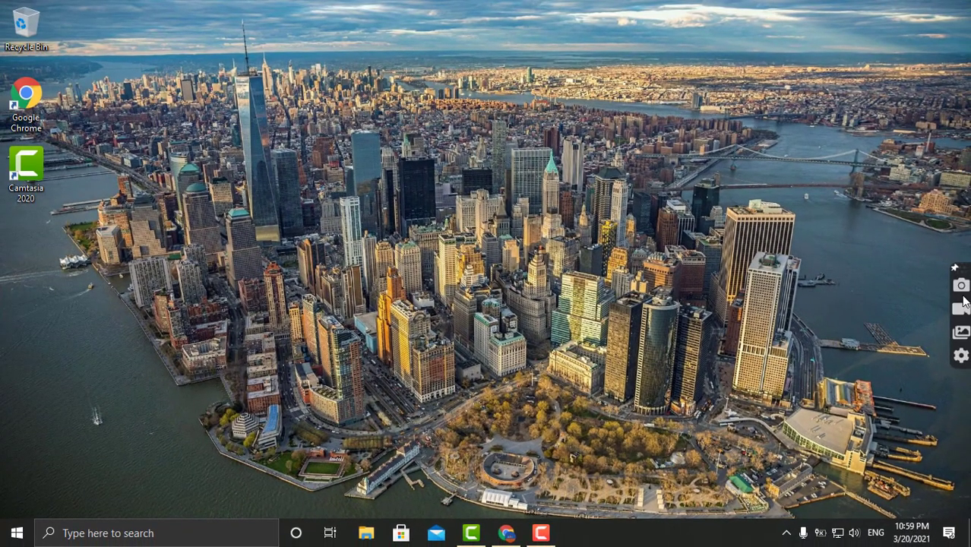
Pull out ScreenRec's side toolbar, try Start screen recording, then choose Take a screenshot.
left_click_drag(954, 273, 928, 36)
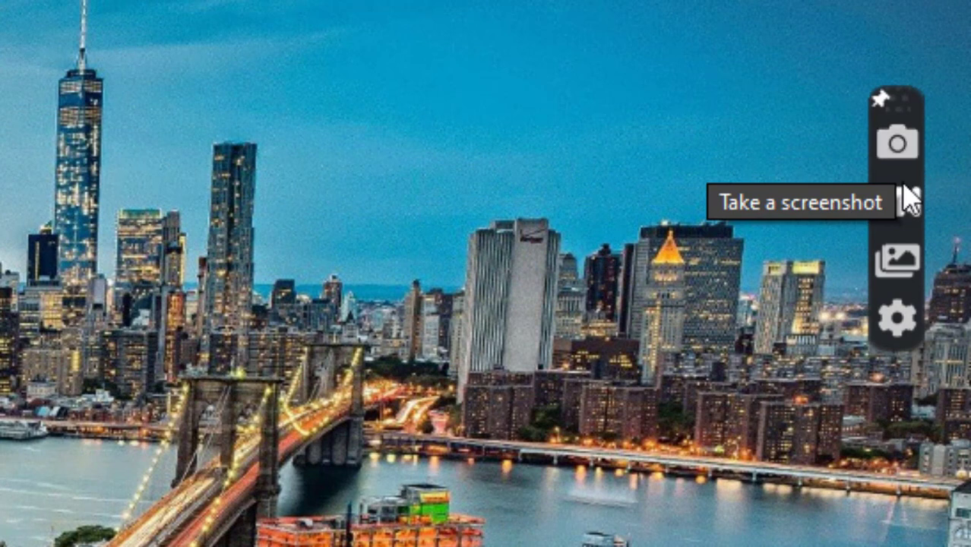
left_click(903, 207)
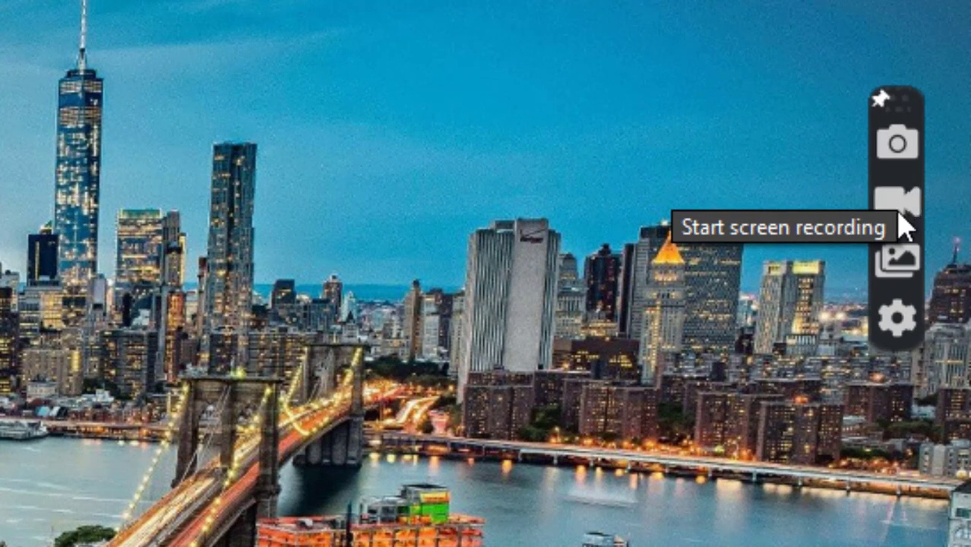
mouse_move(895, 190)
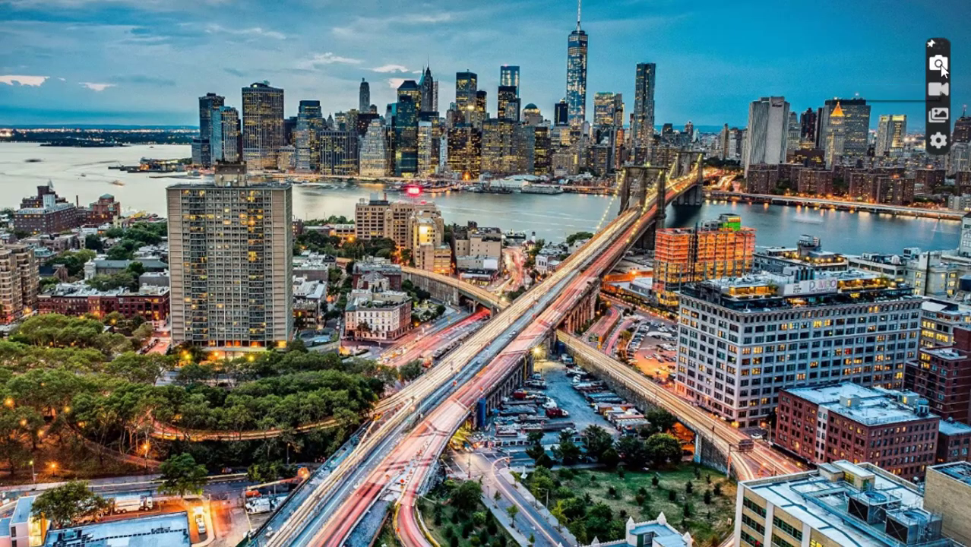
left_click(940, 67)
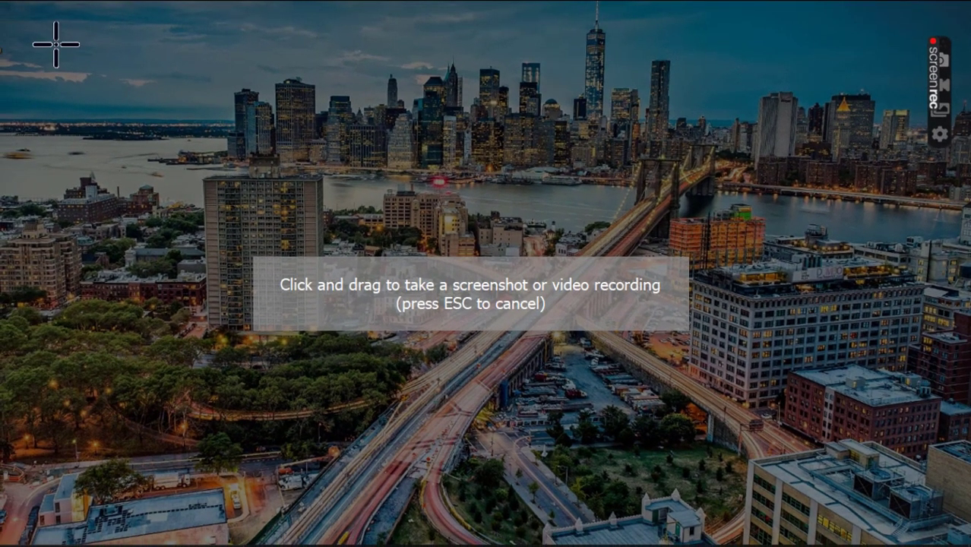
Capture the city view and draw a red arrow across the image.
mouse_move(12, 47)
left_mouse_down()
mouse_move(259, 114)
mouse_move(708, 197)
mouse_move(745, 346)
mouse_move(779, 404)
mouse_move(845, 442)
mouse_move(881, 479)
left_mouse_up()
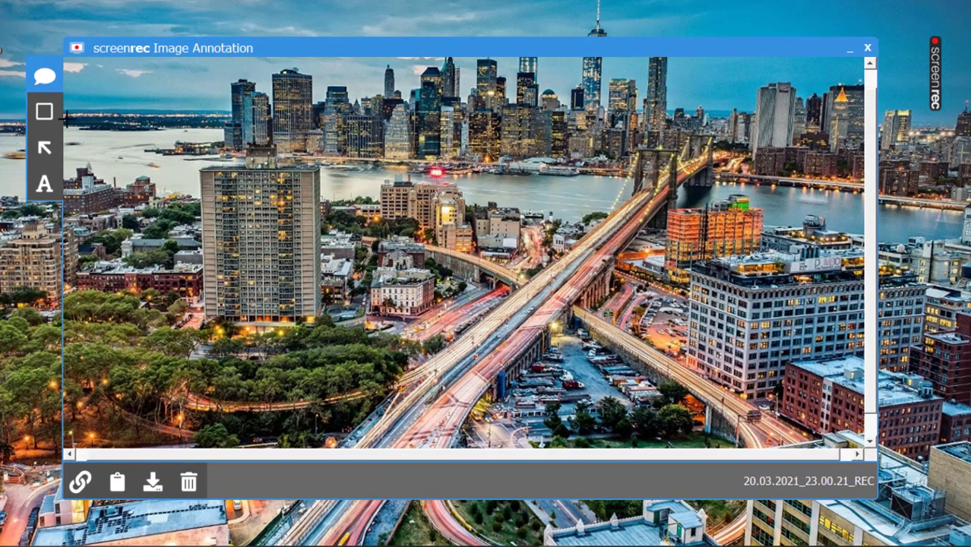
left_click(55, 152)
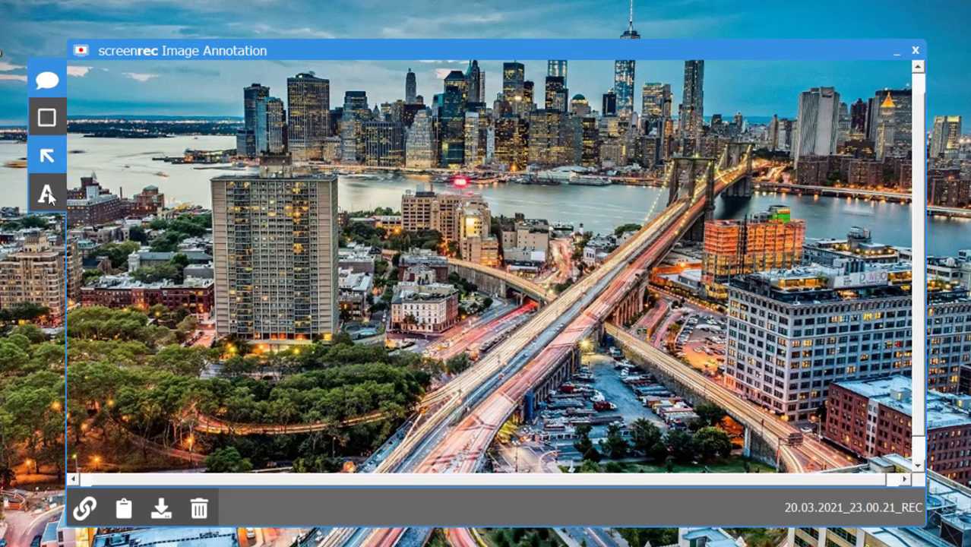
left_click(46, 195)
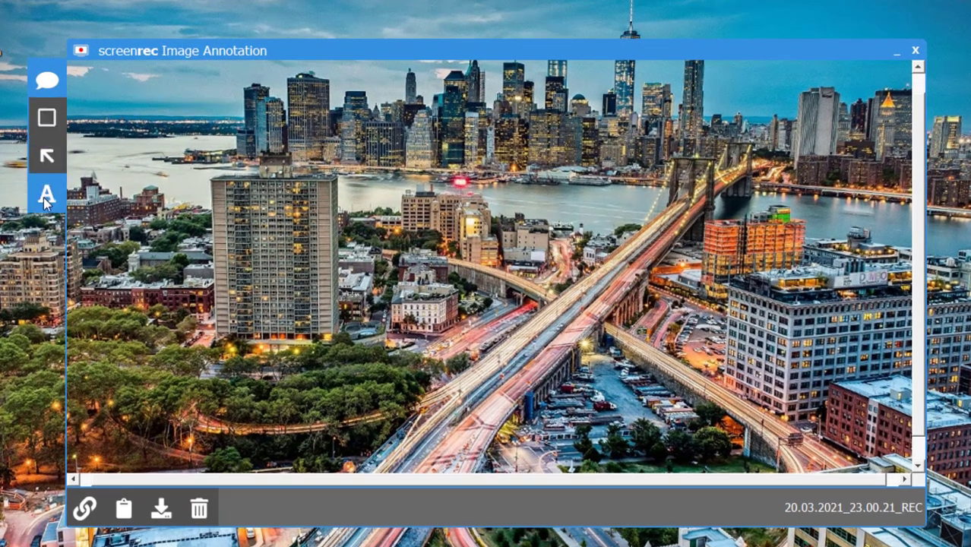
left_click(46, 156)
mouse_move(225, 108)
left_mouse_down()
mouse_move(577, 289)
mouse_move(563, 276)
left_mouse_up()
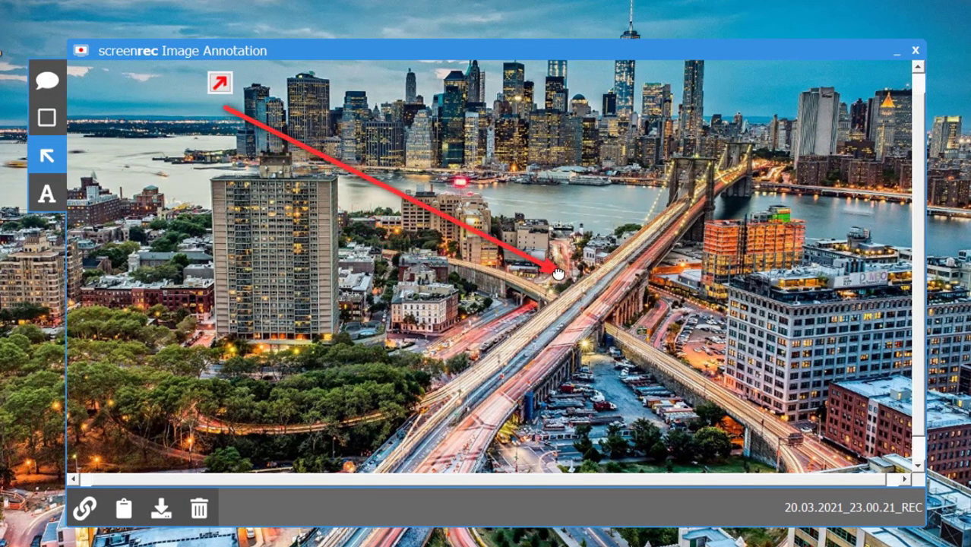
Add a cyan callout pointing at the tall building and copy the annotated image to the clipboard.
left_click(47, 80)
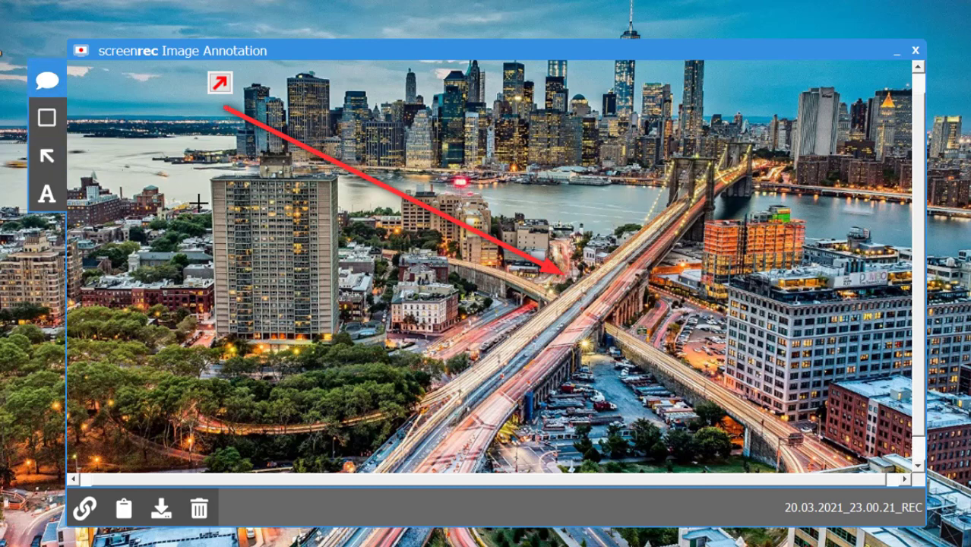
left_click_drag(199, 203, 558, 401)
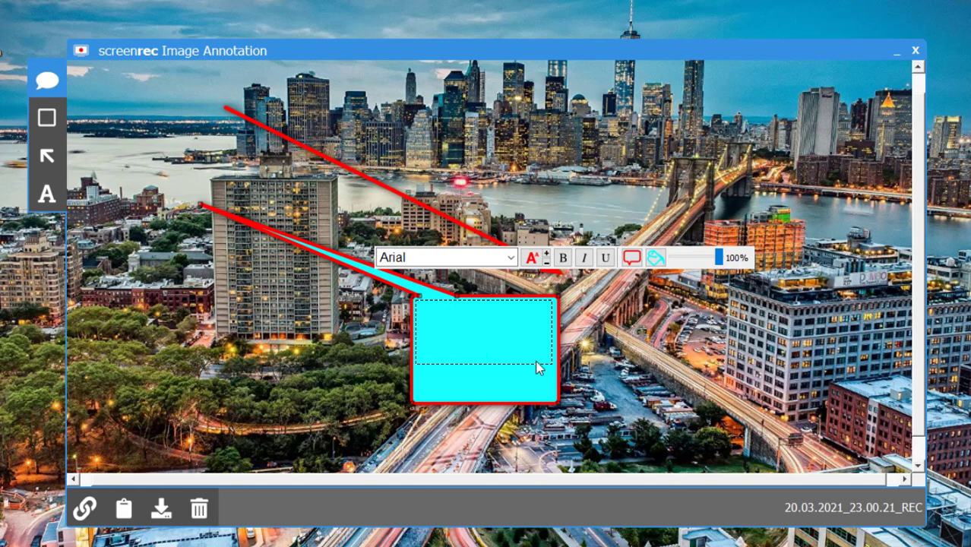
left_click(641, 258)
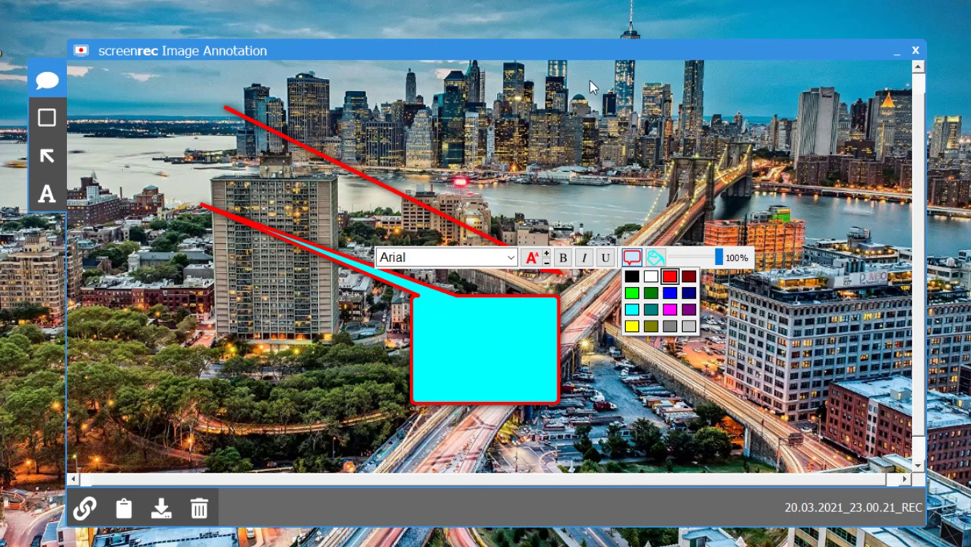
mouse_move(600, 57)
left_mouse_down()
mouse_move(562, 75)
mouse_move(586, 62)
left_mouse_up()
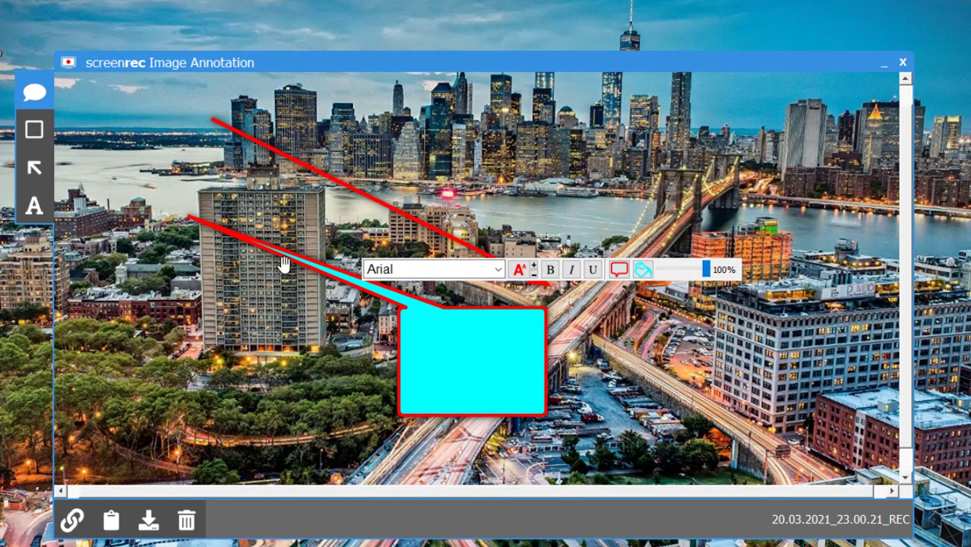
left_click(113, 521)
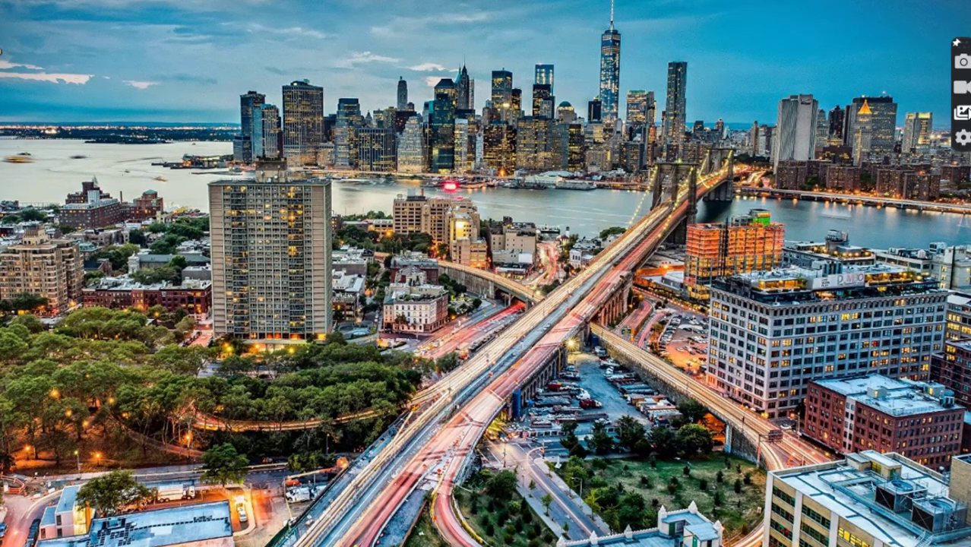
left_click(961, 113)
Check the gallery, then record nearly the whole screen and pause the recording's playback.
mouse_move(260, 242)
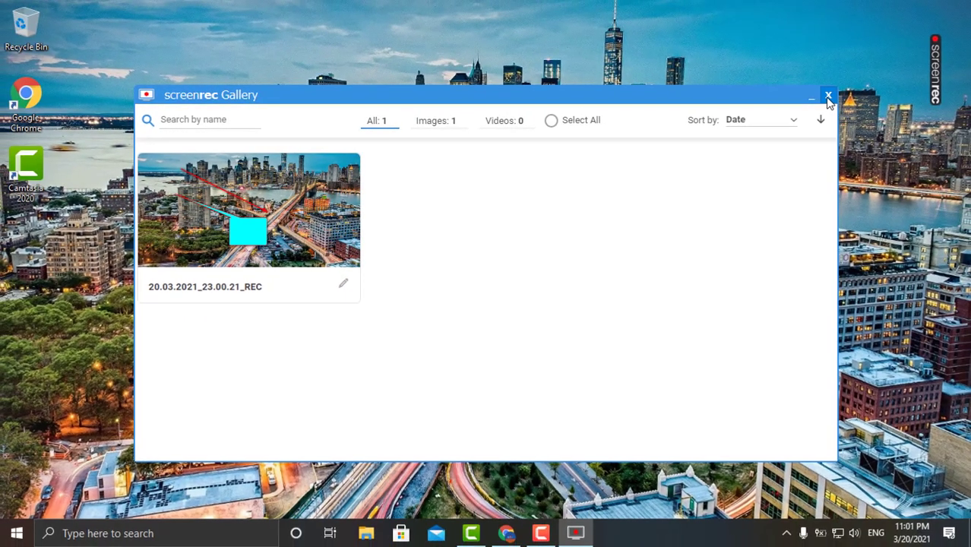
left_click(900, 90)
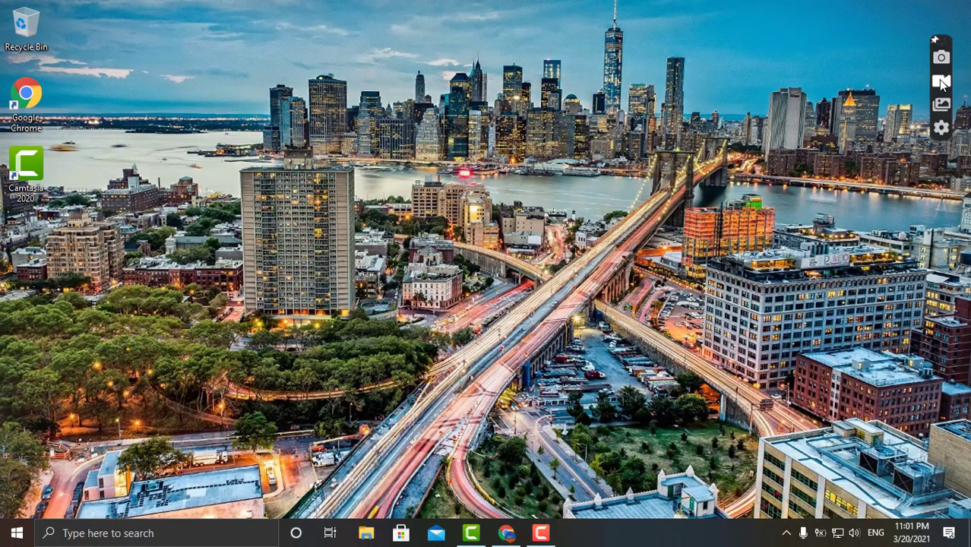
left_click(940, 83)
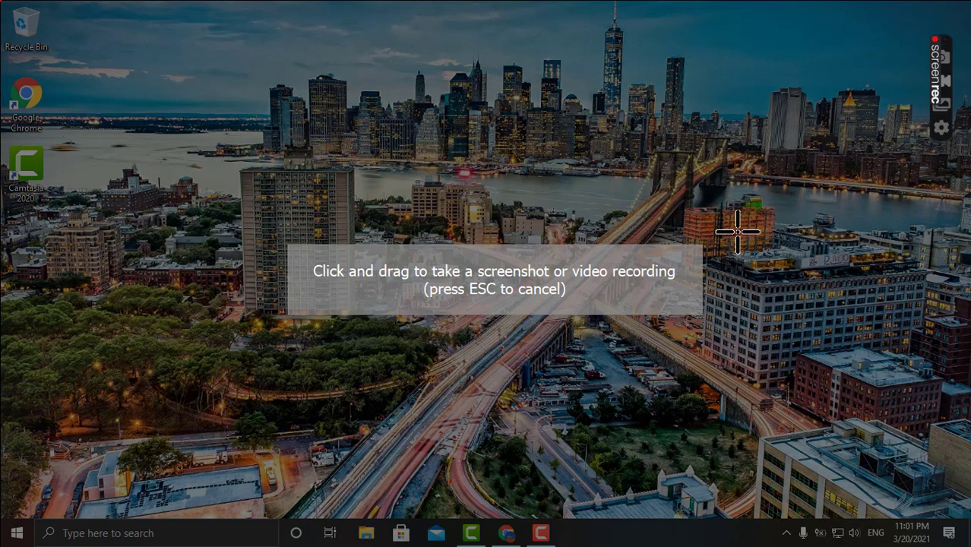
left_click_drag(147, 47, 850, 423)
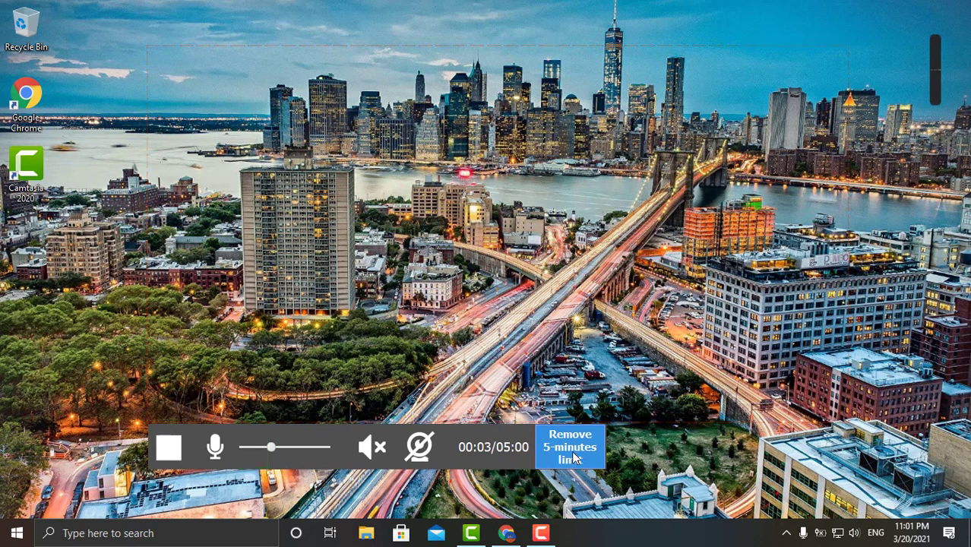
left_click(185, 447)
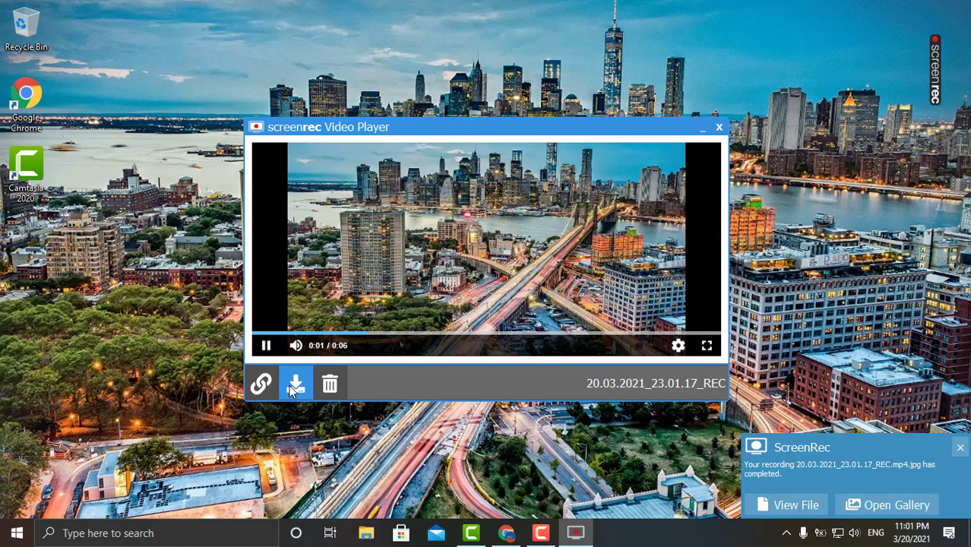
left_click(270, 346)
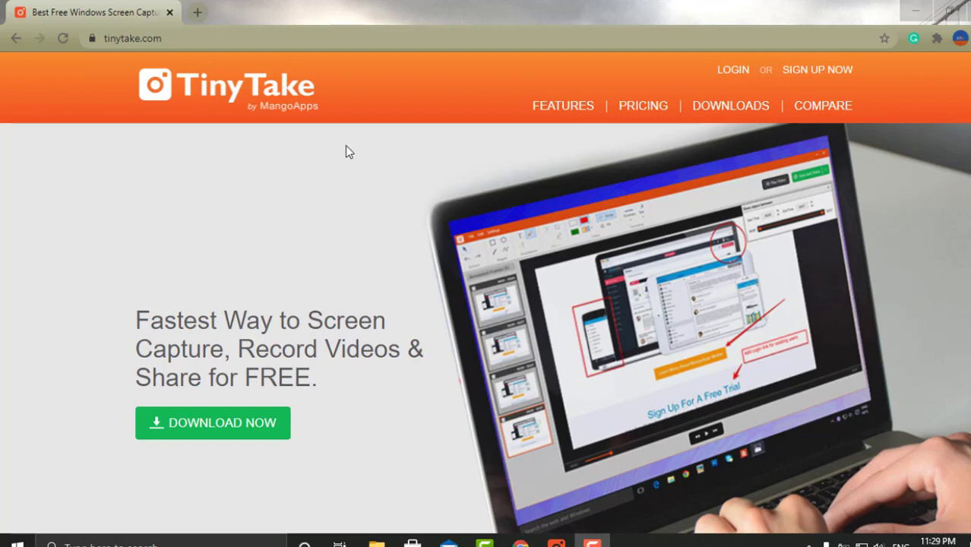
Go to TinyTake's download page and look over its Windows and Mac download sections.
left_click(225, 431)
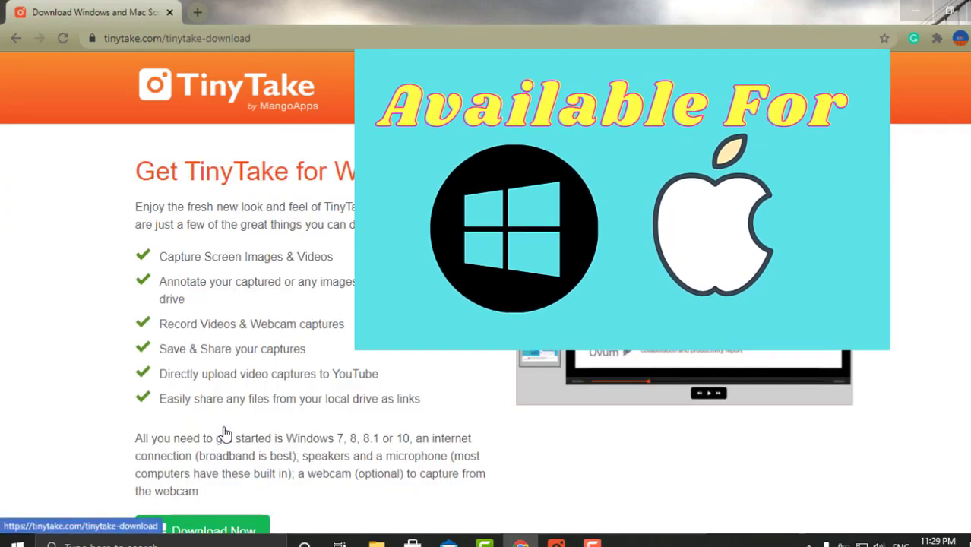
scroll(230, 327, "down", 3)
scroll(226, 329, "down", 5)
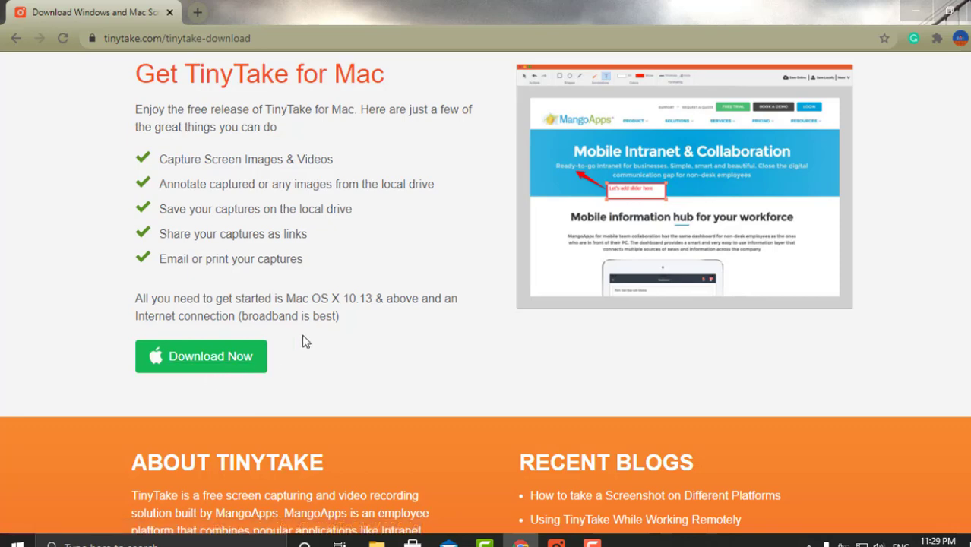
scroll(303, 341, "up", 4)
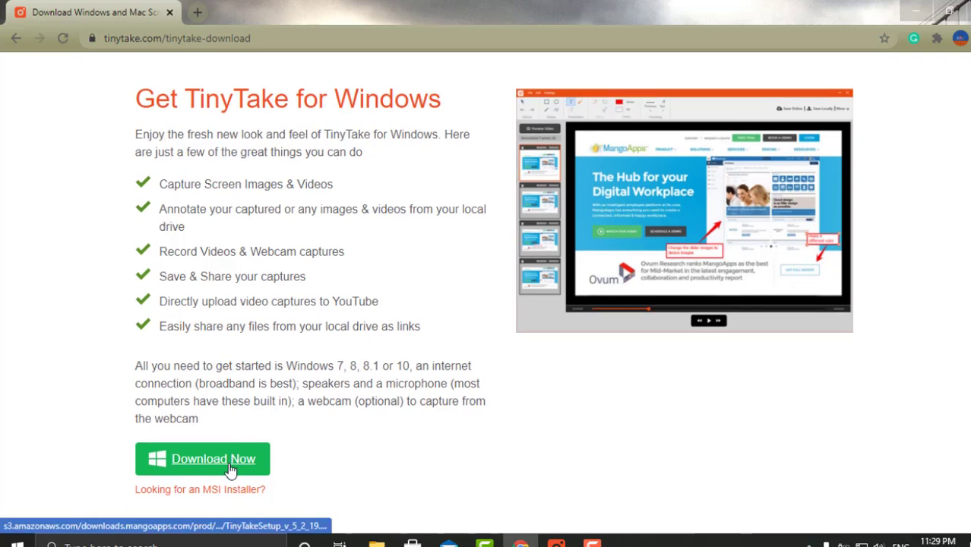
scroll(675, 255, "up", 1)
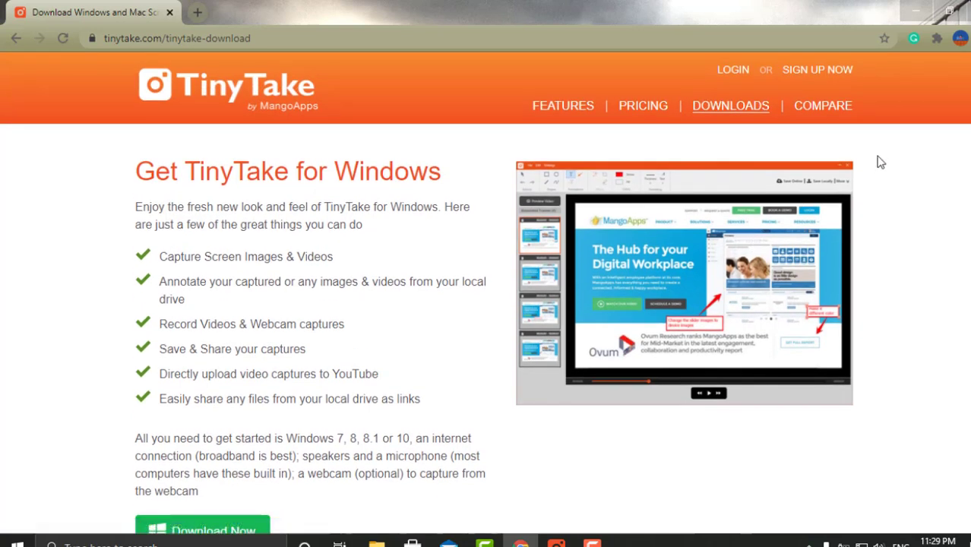
Minimize Chrome and use TinyTake's Capture Region on a 998 x 499 area of the city skyline.
left_click(921, 17)
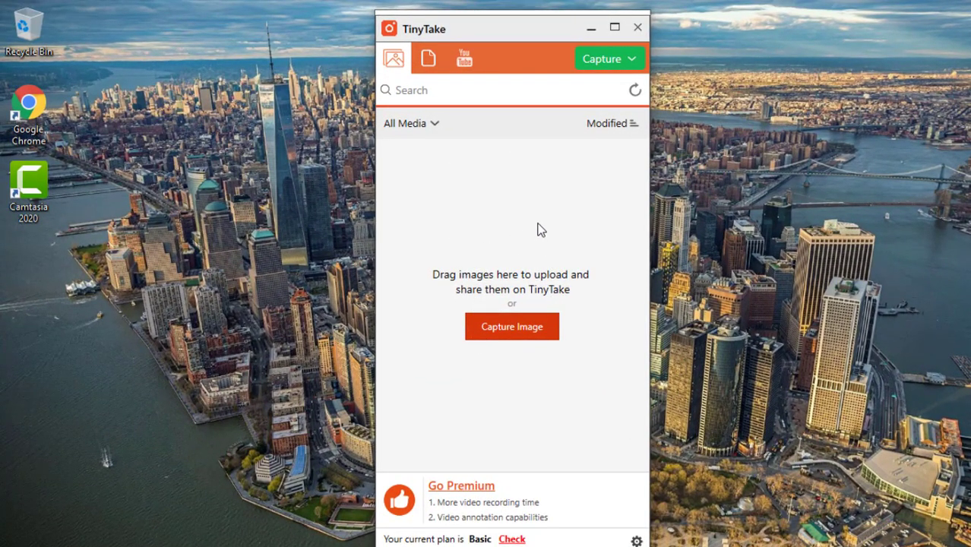
left_click(613, 31)
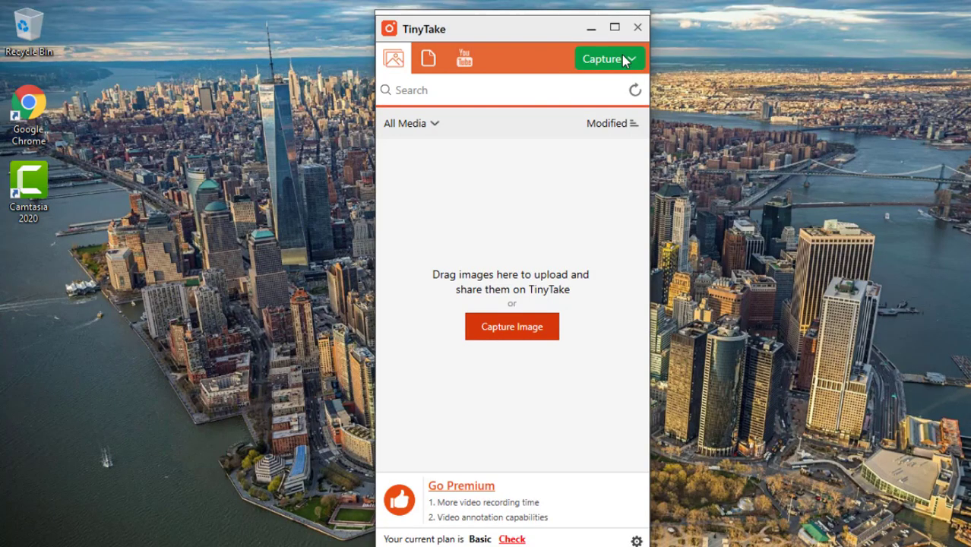
left_click(625, 57)
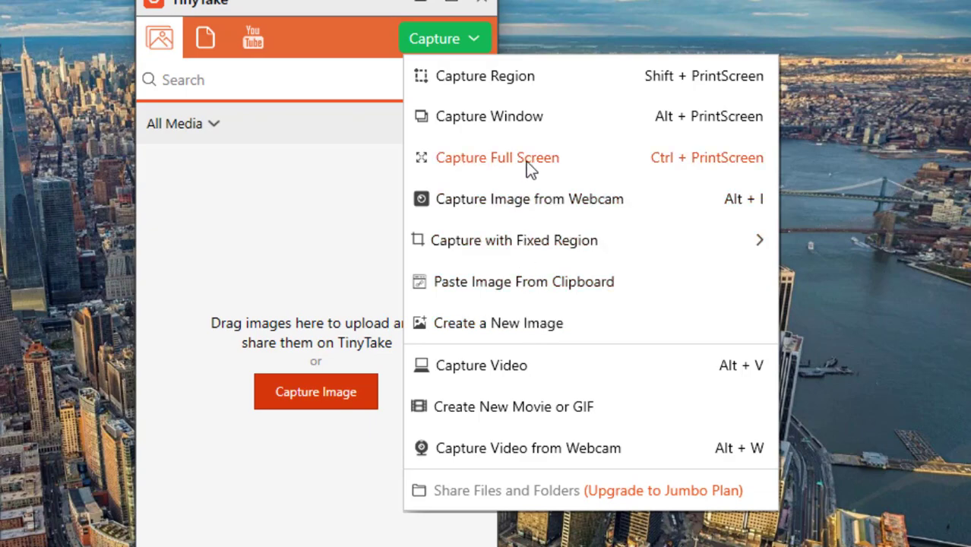
left_click(526, 81)
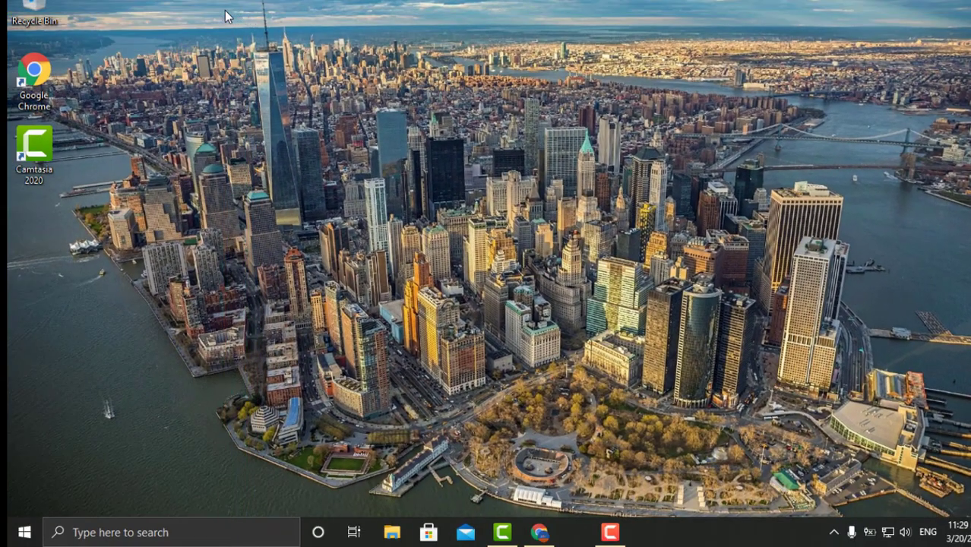
left_click_drag(143, 12, 265, 405)
left_click_drag(310, 373, 917, 393)
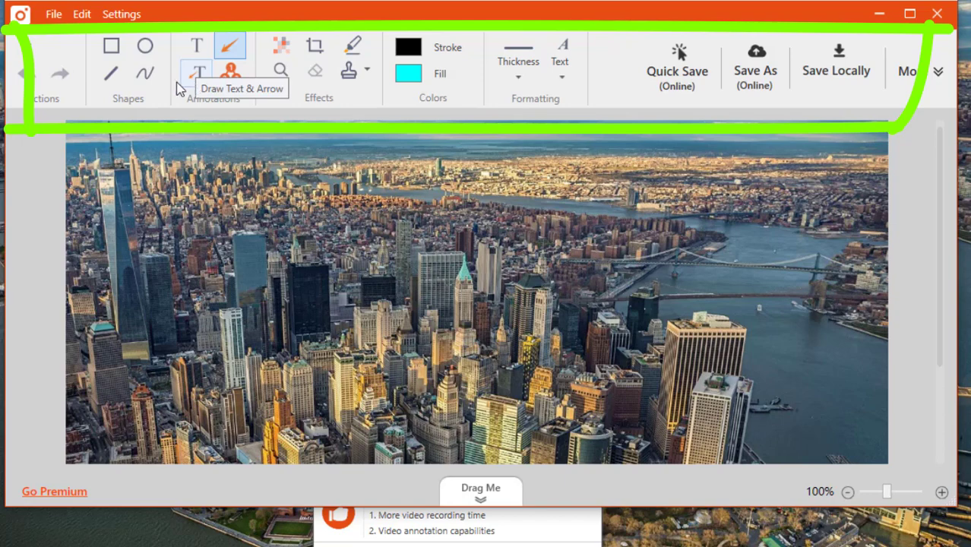
Place numbered step markers 1 through 5 across the city image, then maximize the editor.
left_click(227, 80)
left_click(222, 212)
left_click(409, 236)
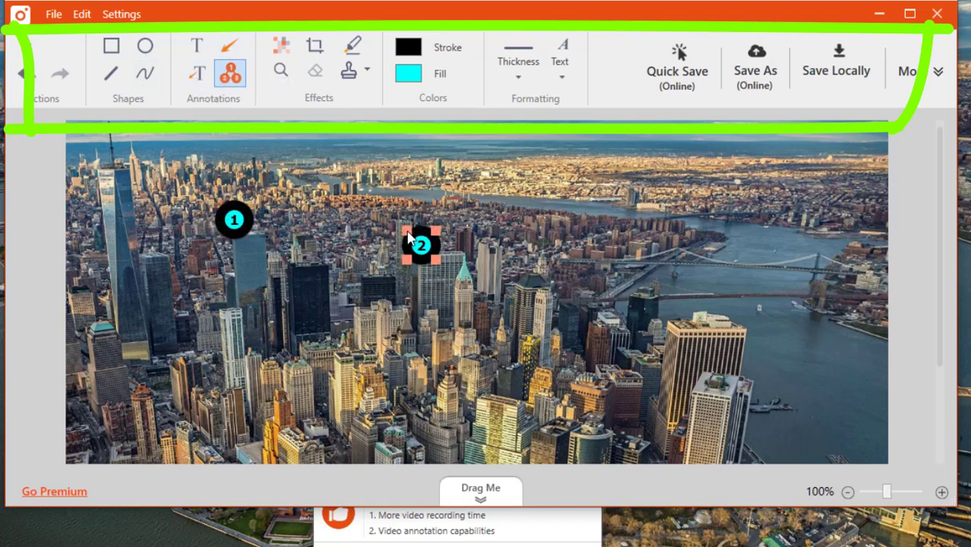
left_click(665, 220)
left_click(651, 321)
left_click(417, 334)
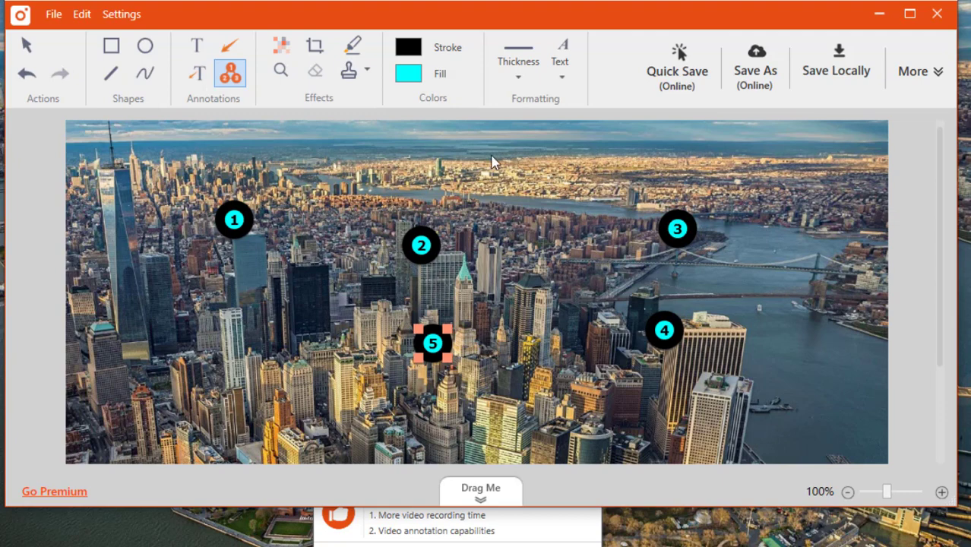
left_click(910, 15)
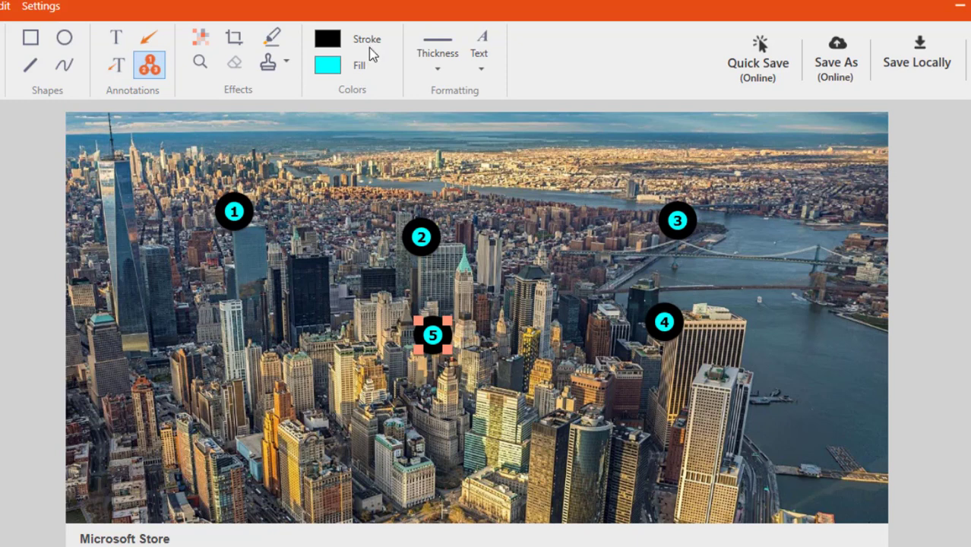
Crop the capture to a wide strip that keeps all five step markers.
left_click(234, 40)
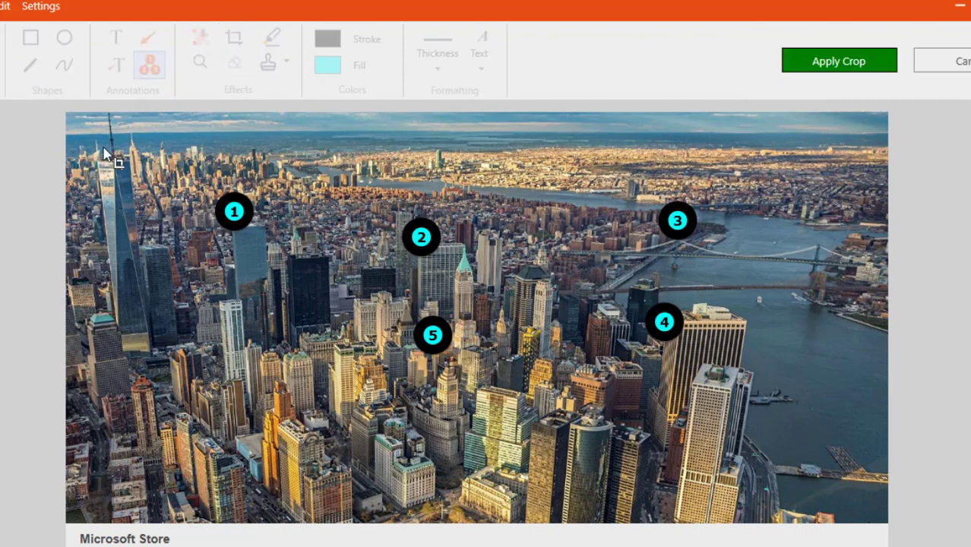
left_click_drag(99, 127, 808, 394)
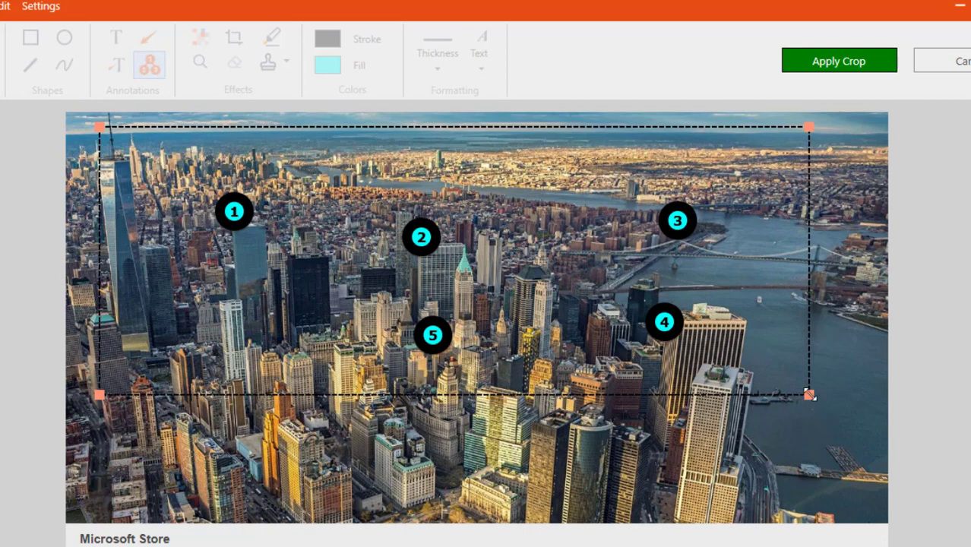
left_click(843, 62)
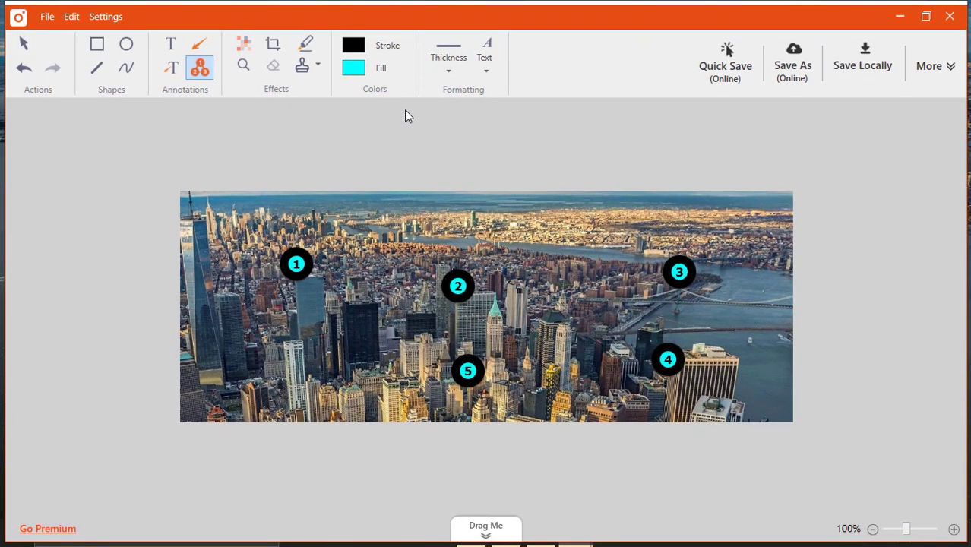
Close the editor, save the cropped capture to TinyTake online, and dismiss the Link & Embed Code dialog.
left_click(949, 74)
mouse_move(871, 128)
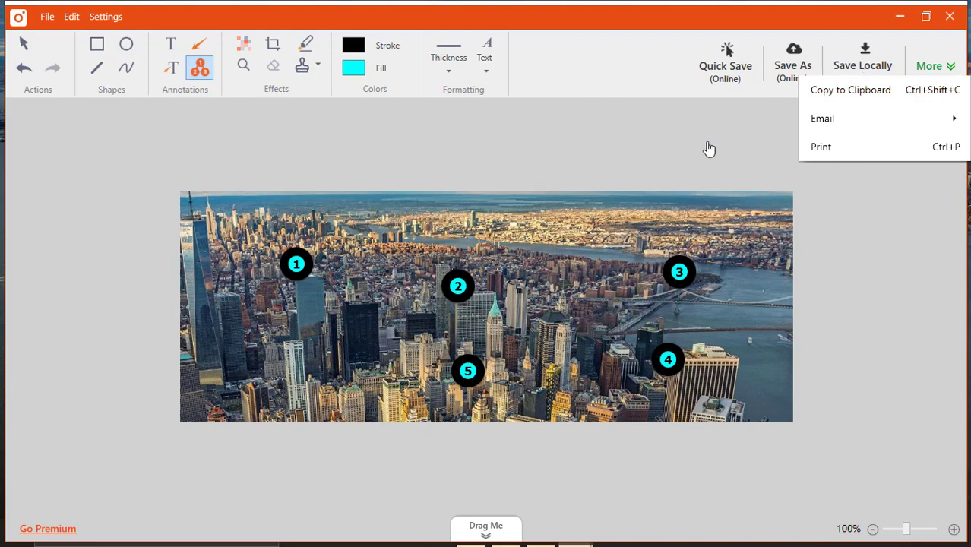
left_click(706, 148)
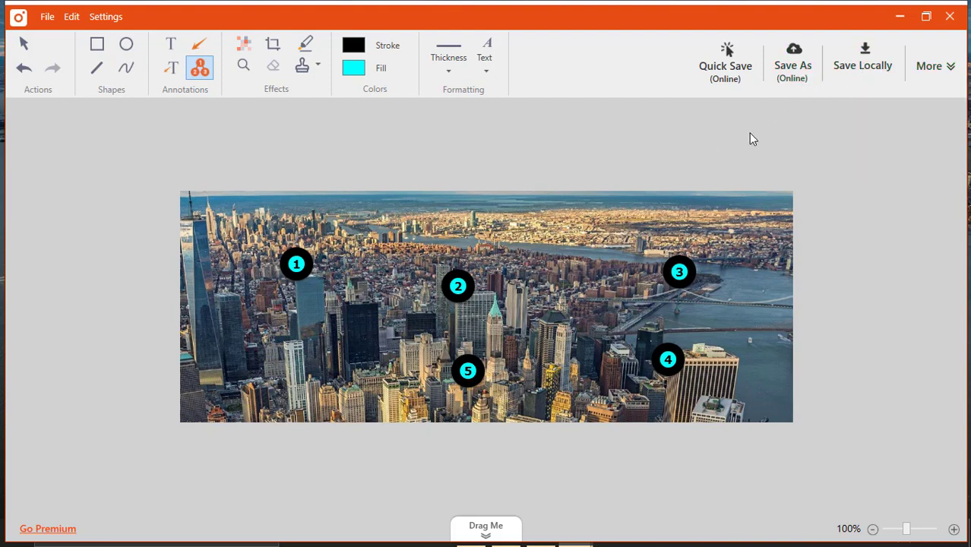
left_click(950, 17)
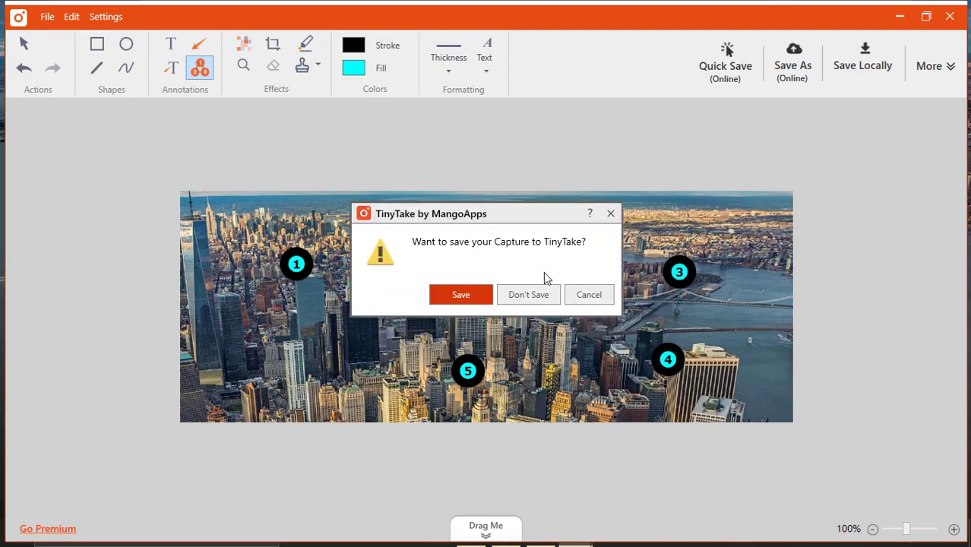
left_click(475, 300)
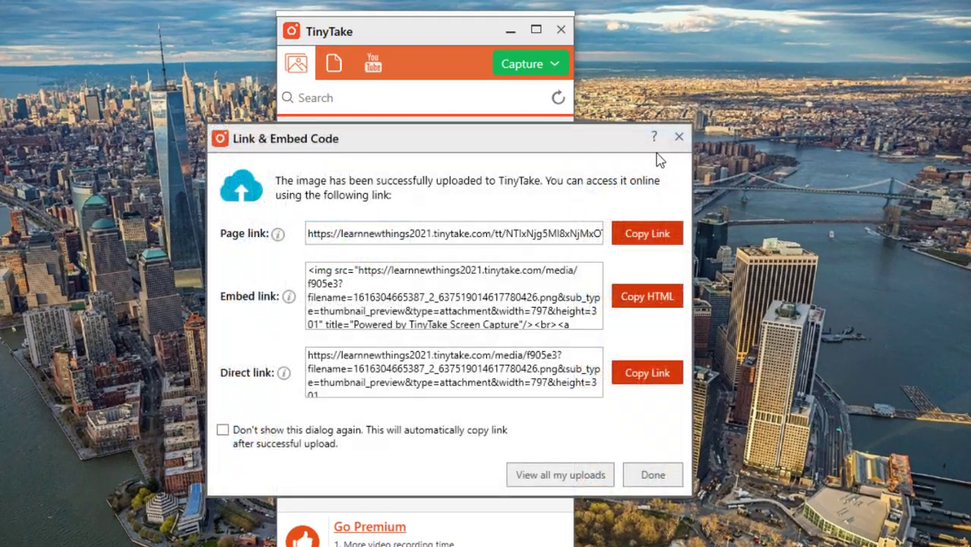
left_click(678, 134)
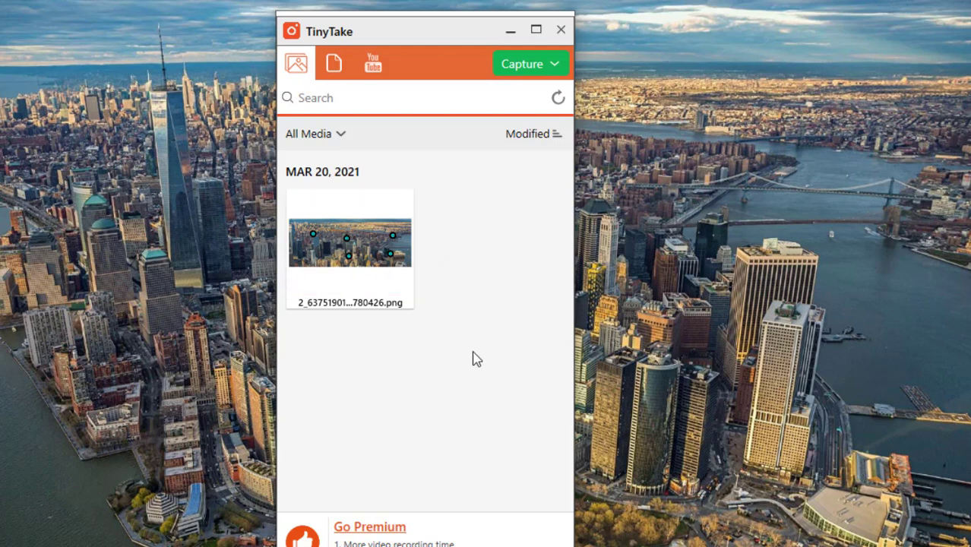
View TinyTake's file-sharing section, which requires the Jumbo plan, then the YouTube section.
left_click(334, 67)
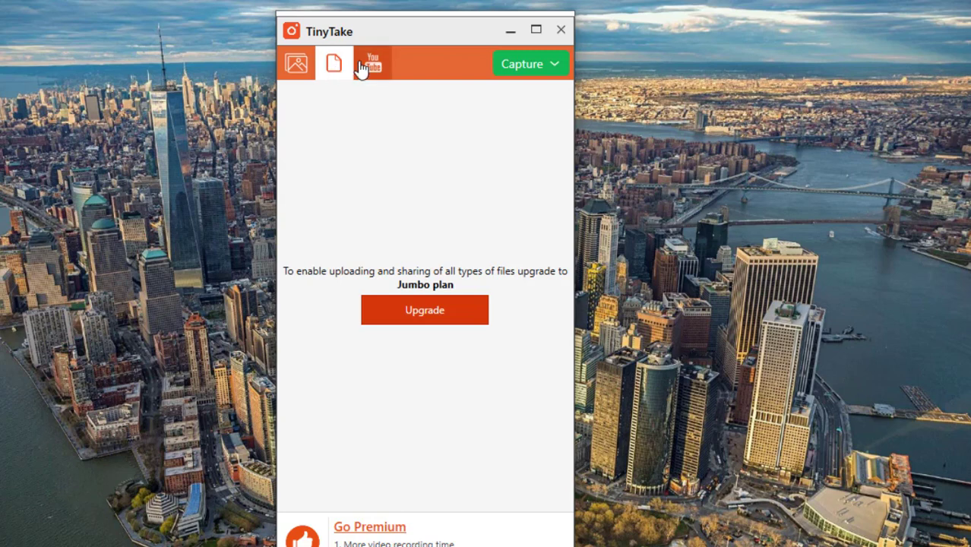
left_click(371, 65)
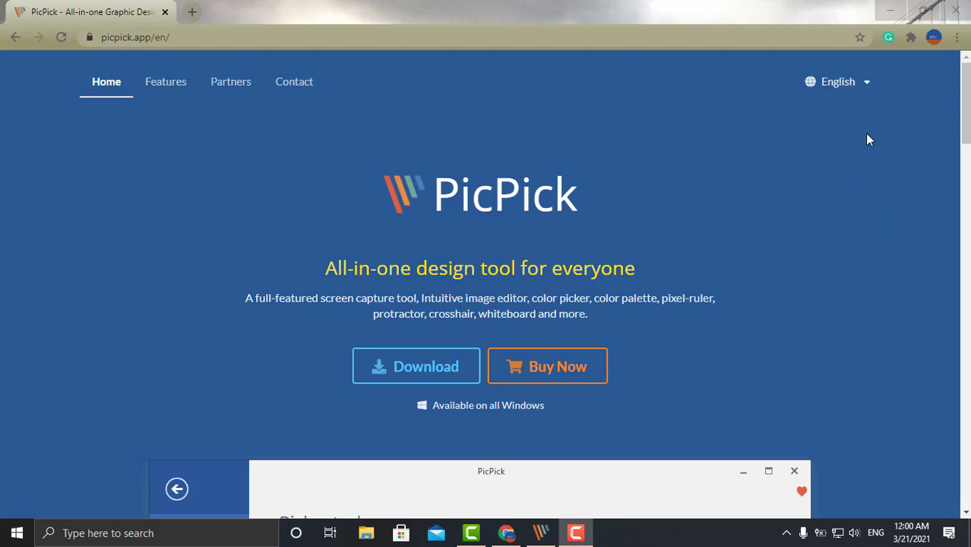
left_click(868, 93)
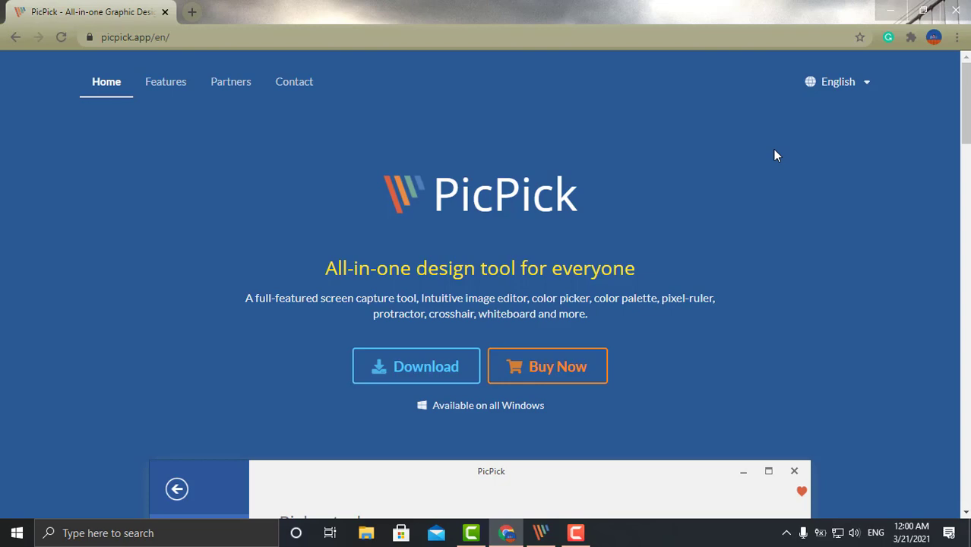
Minimize Google Chrome to reveal PicPick's Pick a task start screen.
left_click(890, 11)
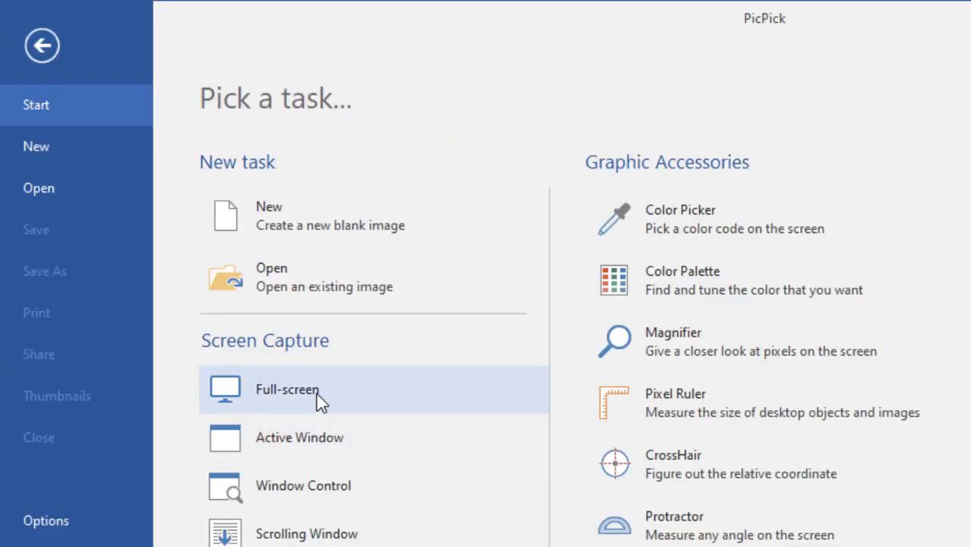
Take a Full-screen capture of the desktop, producing a 1366 x 768 Image 14.
left_click(317, 395)
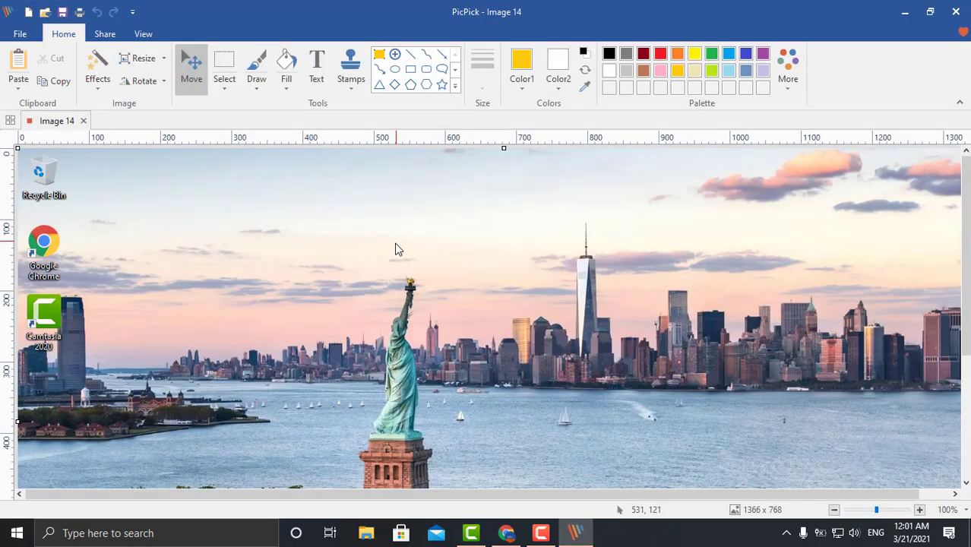
scroll(395, 249, "down", 5)
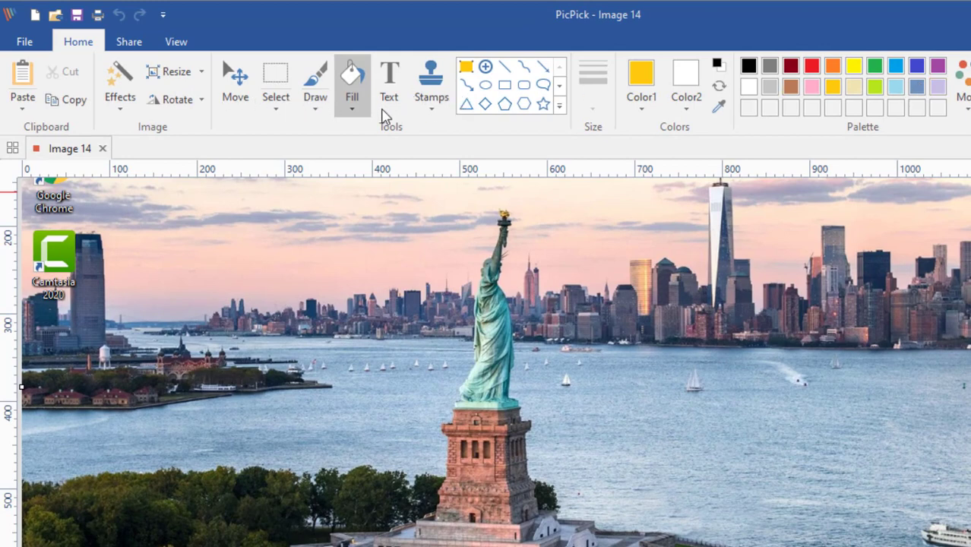
Draw yellow freehand loops over the sky and harbour, then add a text box over the skyline.
left_click(430, 94)
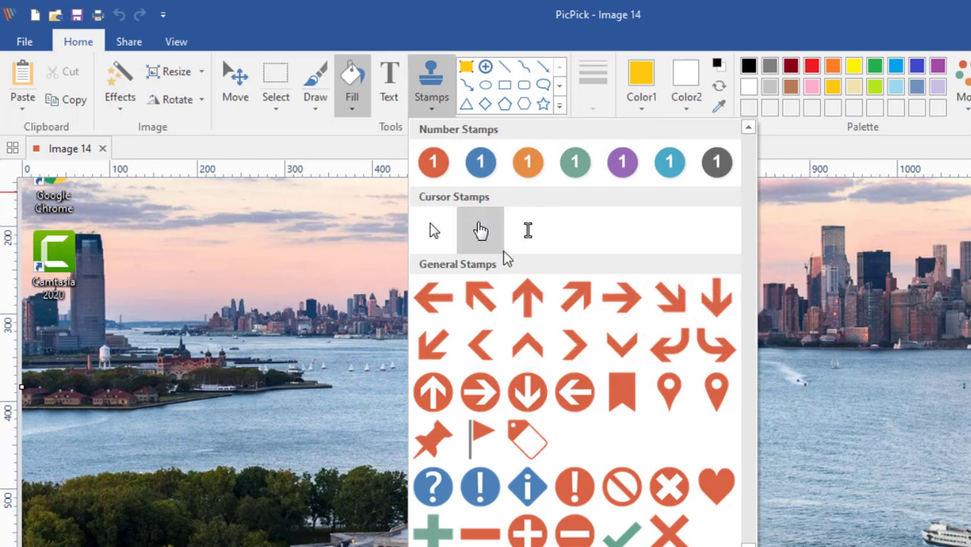
left_click(315, 88)
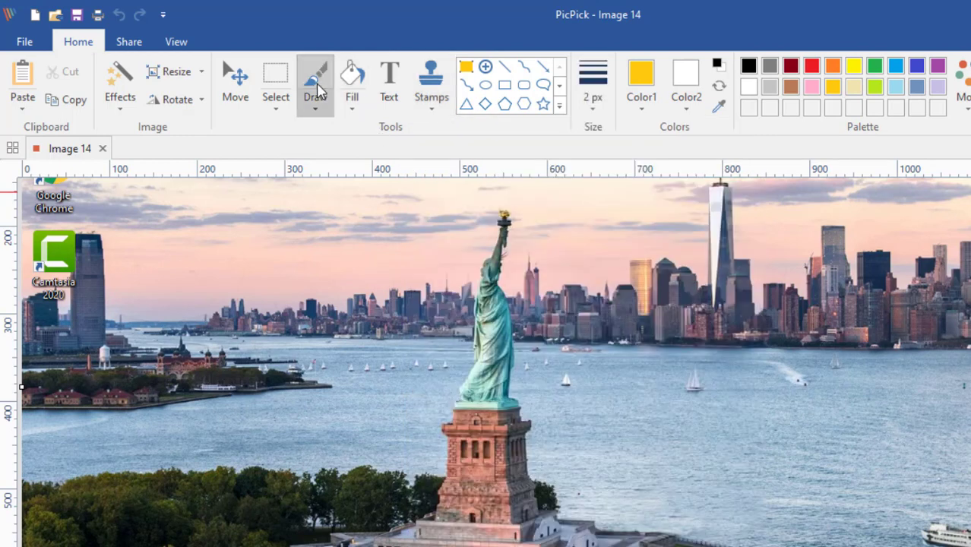
mouse_move(231, 253)
left_mouse_down()
mouse_move(442, 254)
mouse_move(422, 317)
mouse_move(380, 266)
mouse_move(503, 281)
left_mouse_up()
mouse_move(217, 222)
left_mouse_down()
mouse_move(287, 349)
mouse_move(347, 332)
left_mouse_up()
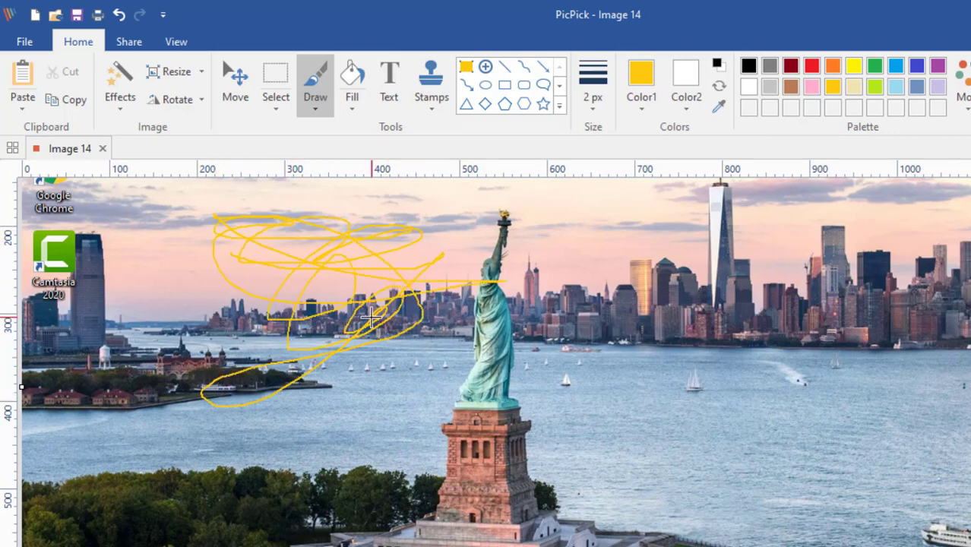
left_click(391, 88)
left_click_drag(580, 259, 899, 304)
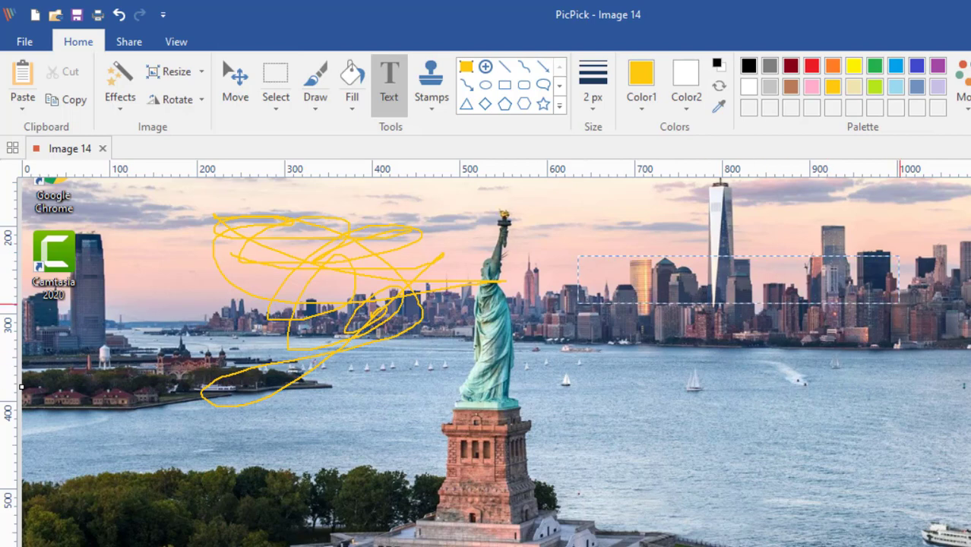
Dismiss the text entry leaving the skyline box empty, then view the Share options.
left_click(76, 41)
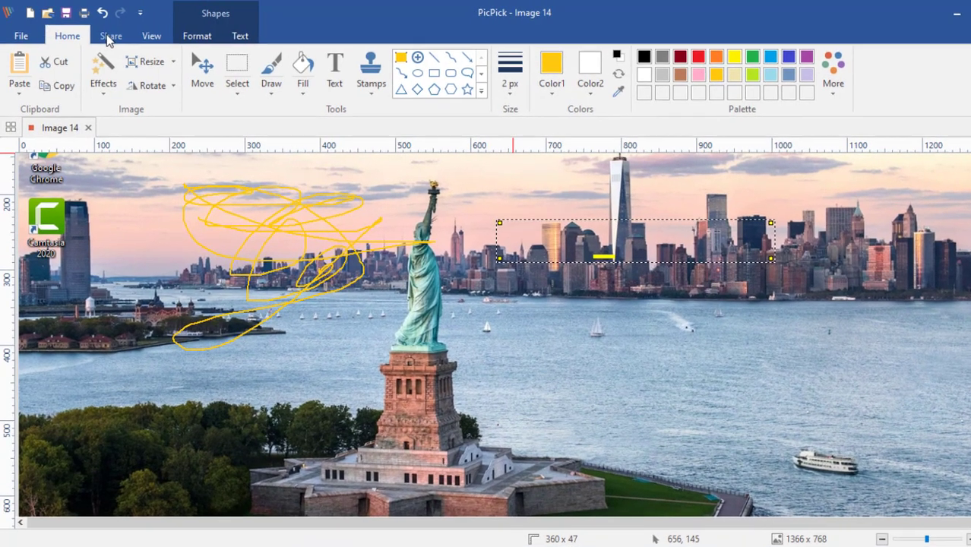
left_click(108, 36)
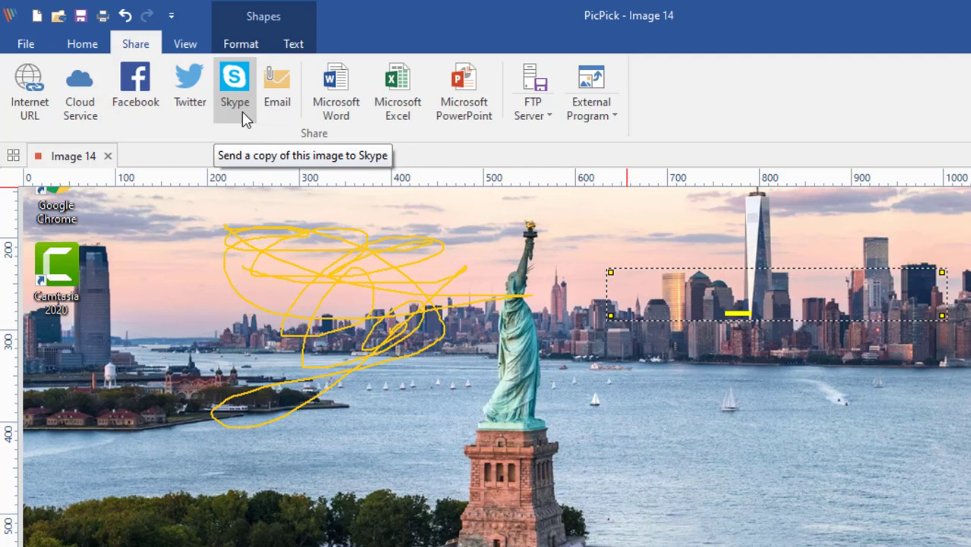
Look over the View tab options, then go back to the Home editing tools.
left_click(186, 45)
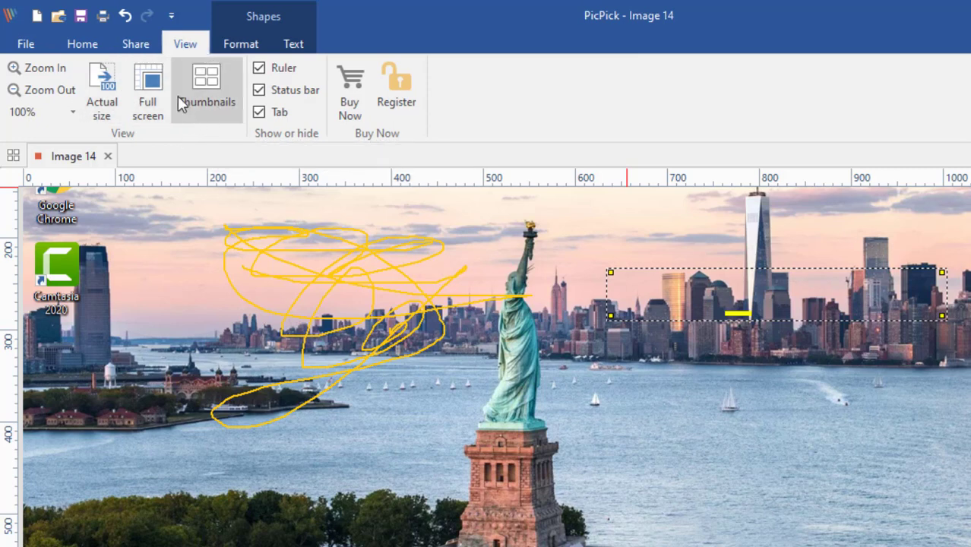
left_click(76, 49)
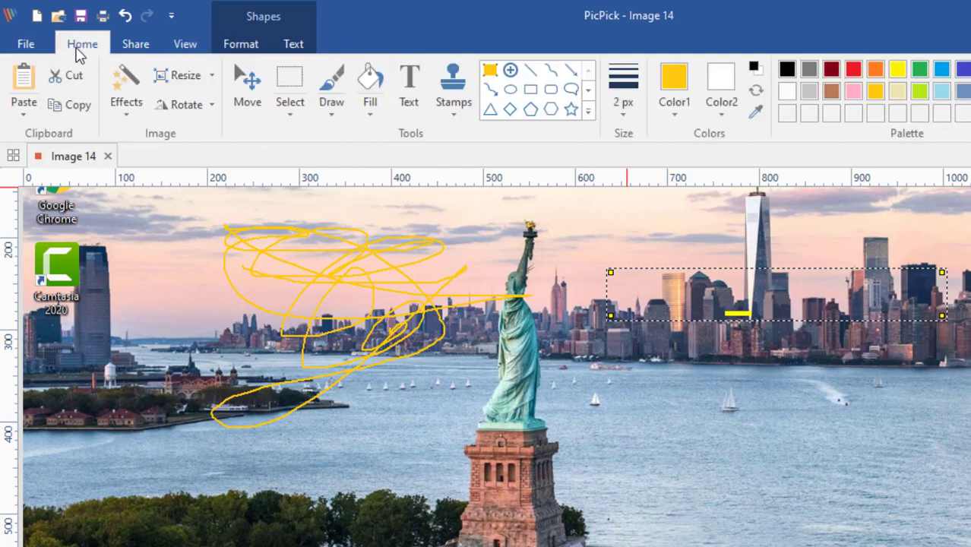